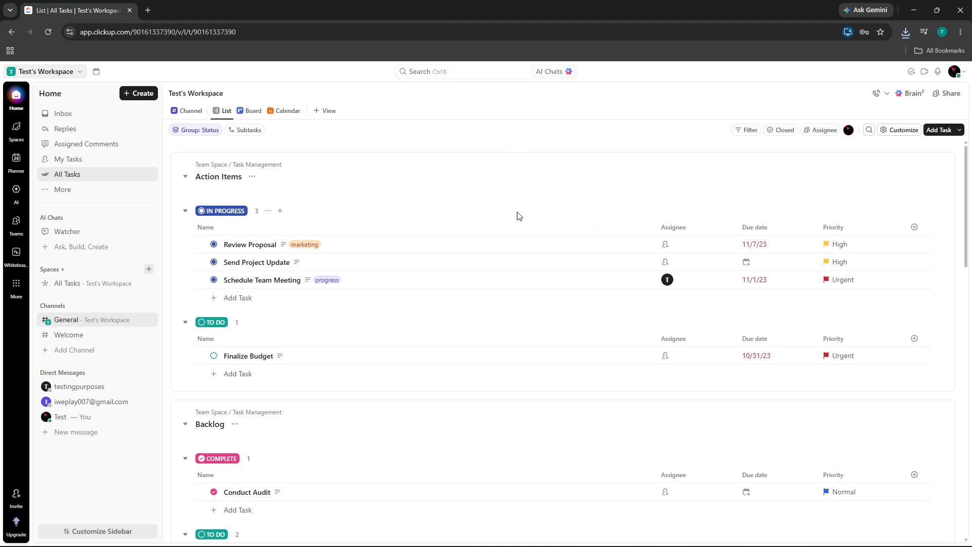
scroll(521, 198, "down", 2)
scroll(521, 198, "up", 2)
left_click(249, 31)
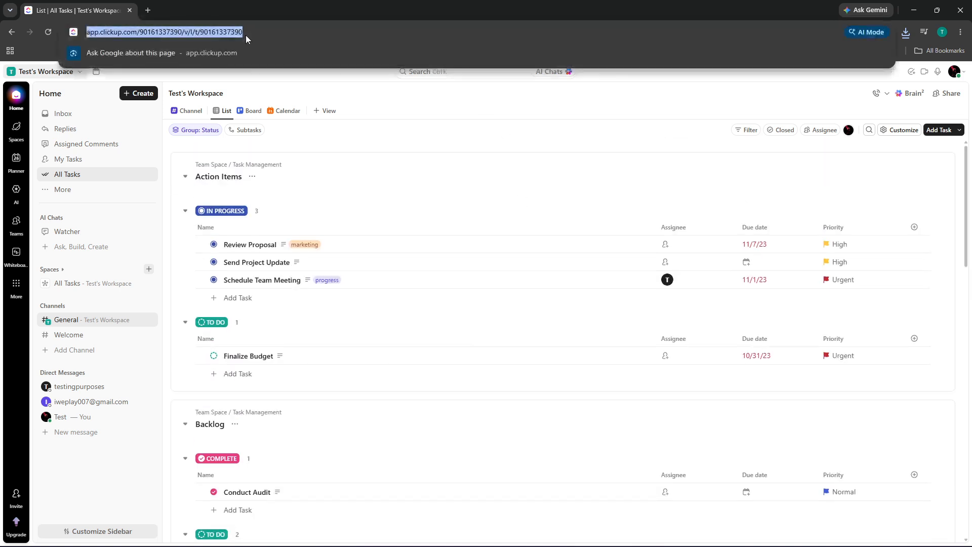
left_click(955, 71)
mouse_move(882, 135)
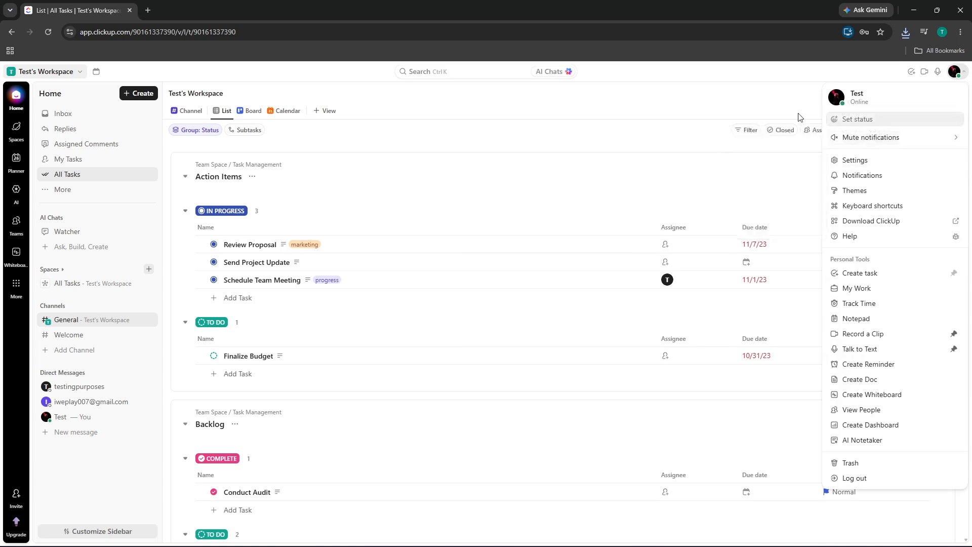
left_click(500, 170)
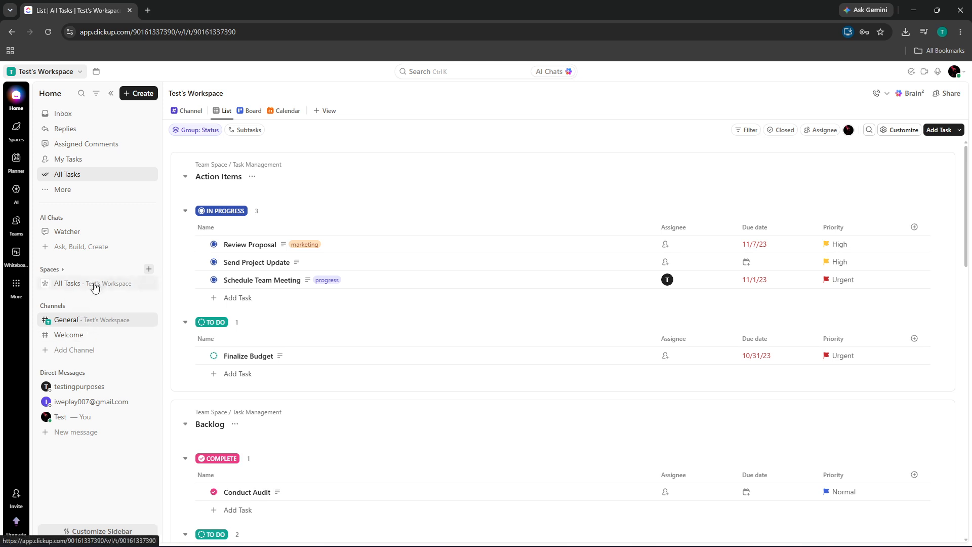
Step: Expand the Spaces section of the sidebar and add a Gantt Chart view to All Tasks
left_click(64, 272)
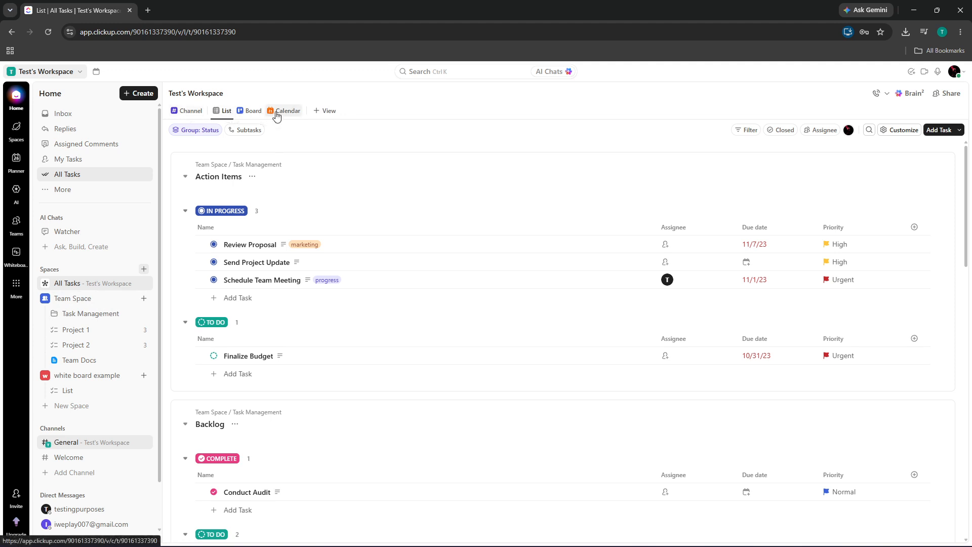
left_click(319, 112)
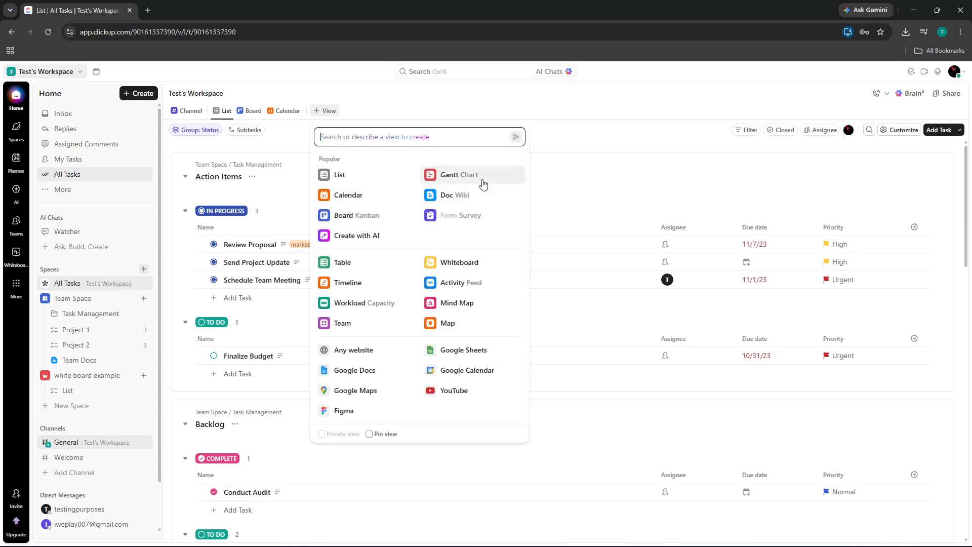
left_click(476, 179)
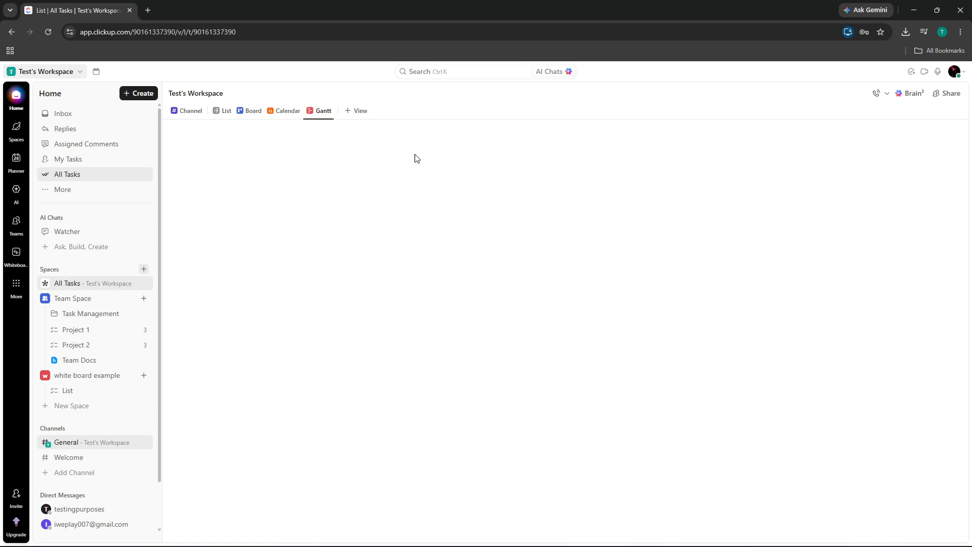
left_click(322, 114)
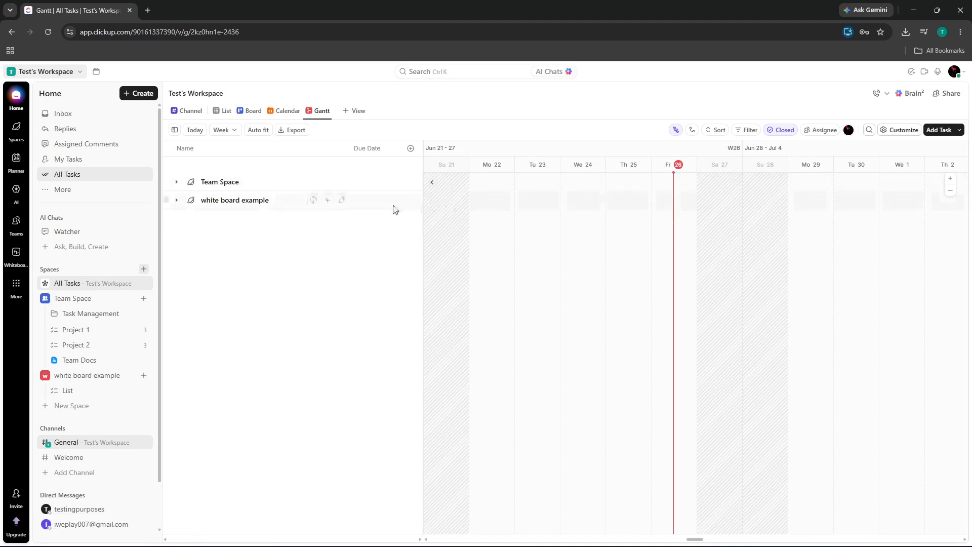
Step: Expand Team Space and white board example in the Gantt chart, including Task Management's Action Items and Backlog lists
left_click(176, 181)
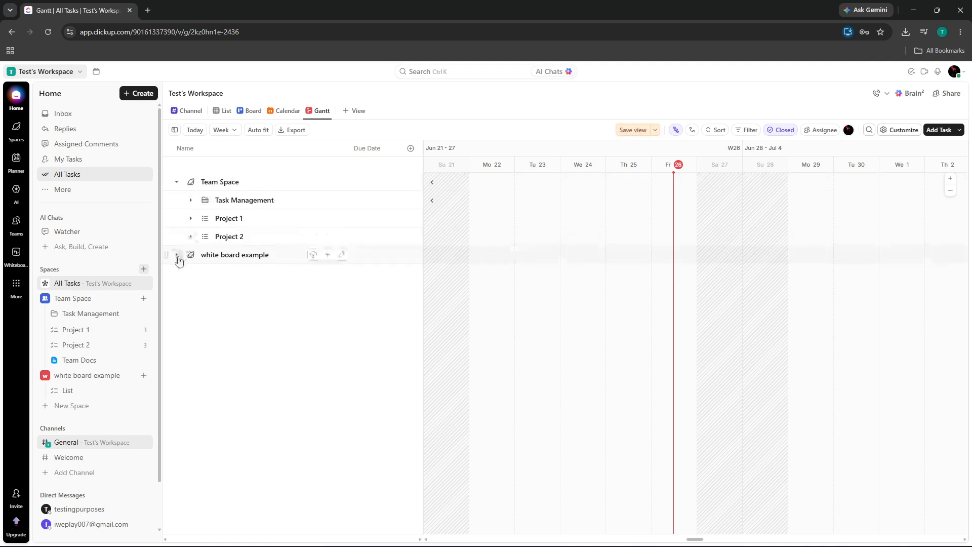
left_click(176, 255)
left_click(190, 200)
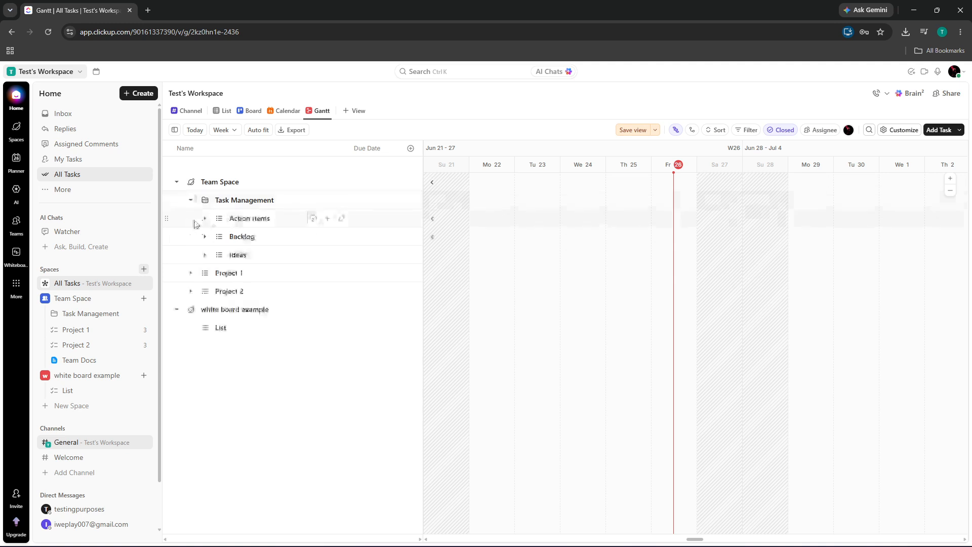
left_click(207, 217)
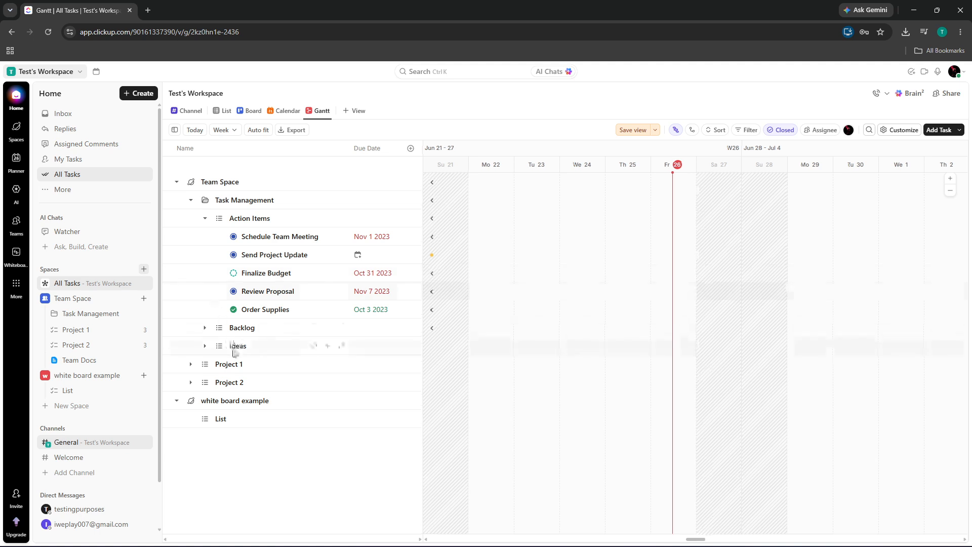
left_click(208, 346)
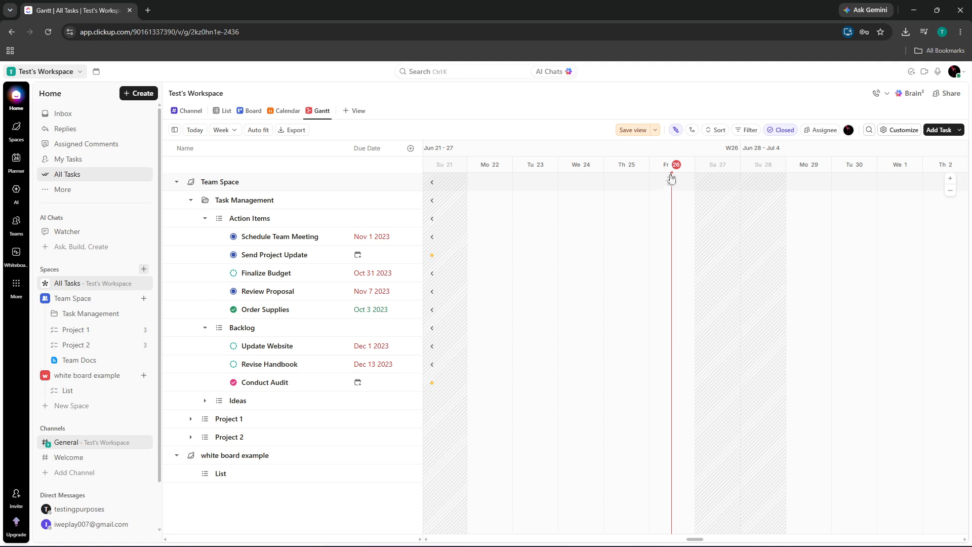
Step: Open the Gantt view's customization settings and browse the icons available for the view
left_click(905, 133)
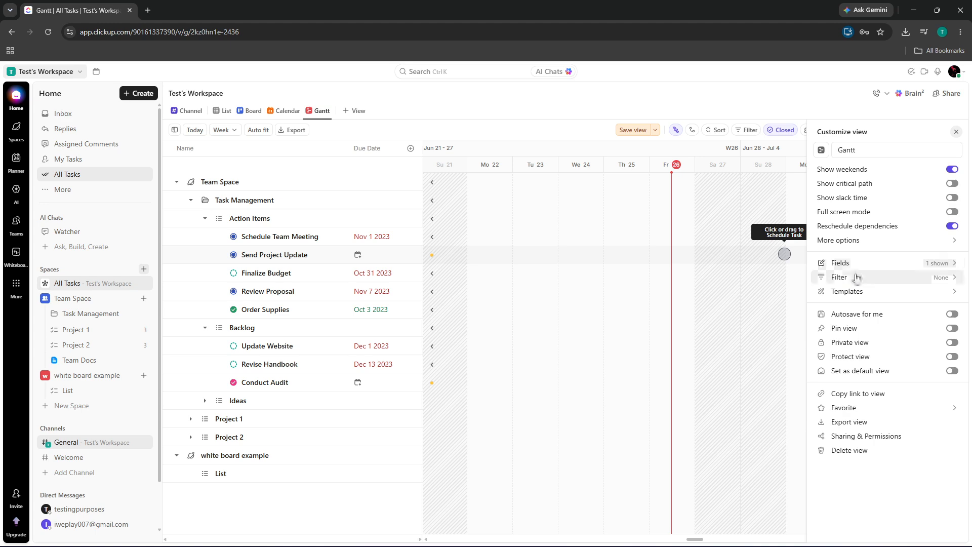
left_click(856, 293)
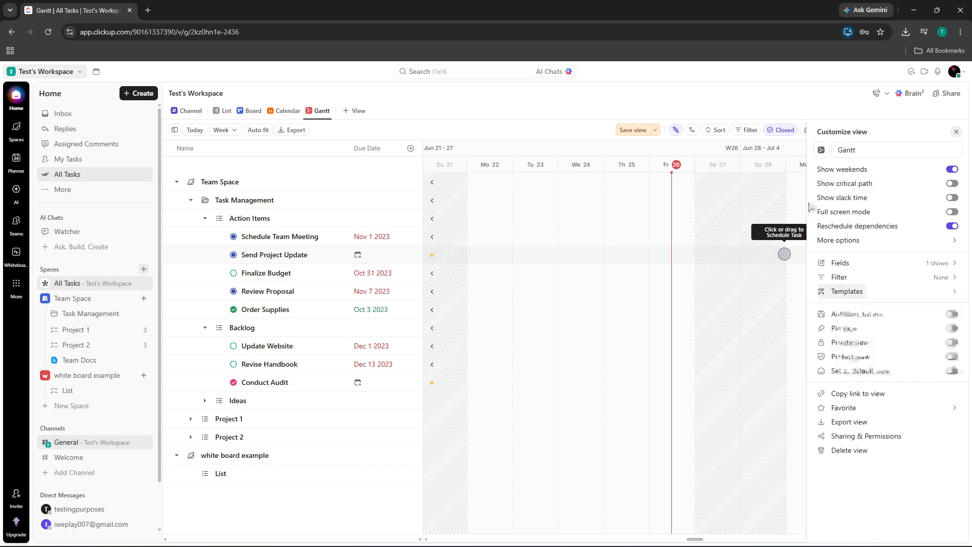
left_click(820, 151)
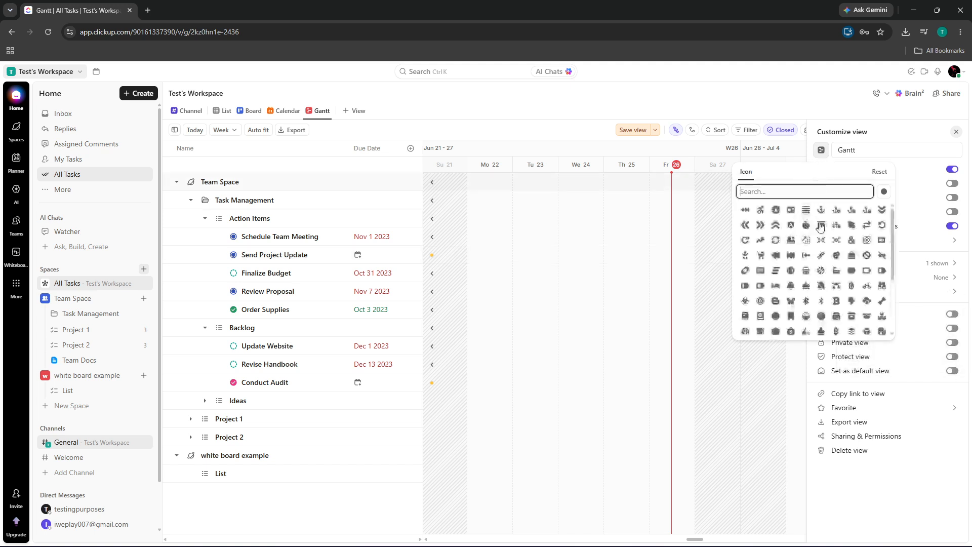
scroll(844, 244, "down", 3)
scroll(844, 244, "down", 2)
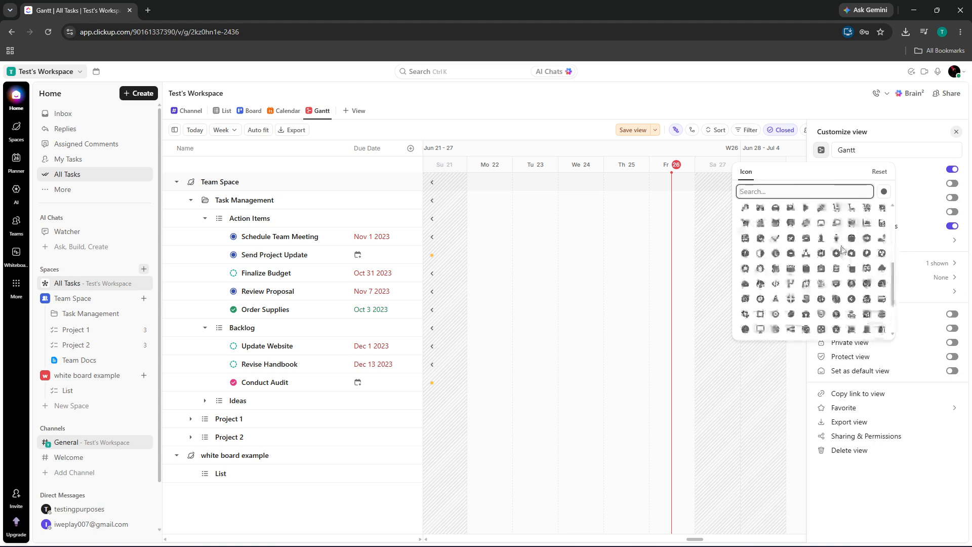
left_click(924, 163)
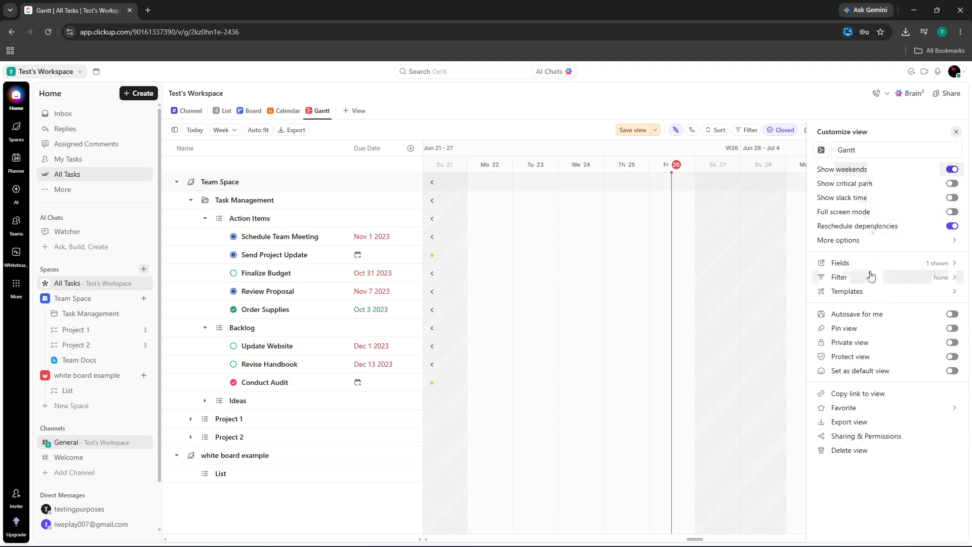
Step: Set the Gantt view's layout options to color tasks by Priority and close the customization settings
left_click(850, 240)
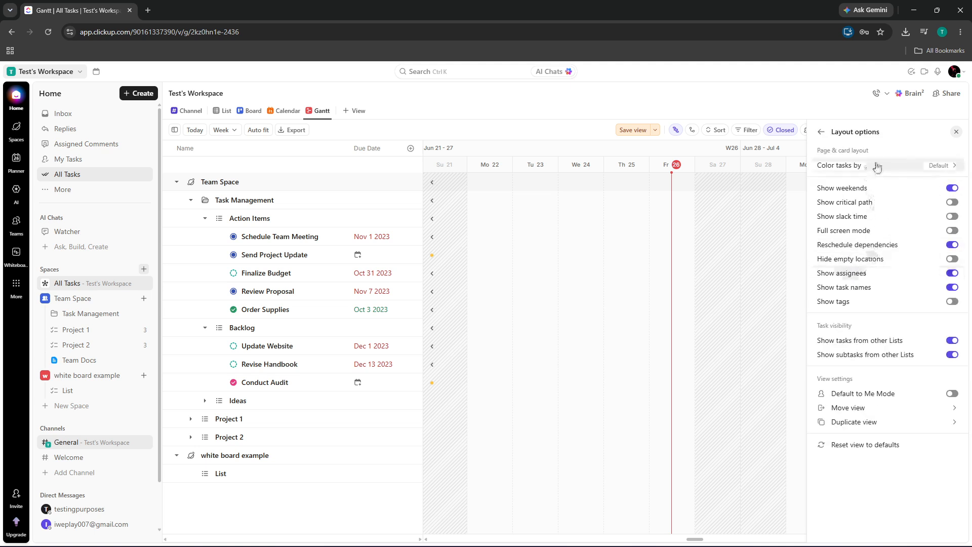
left_click(874, 166)
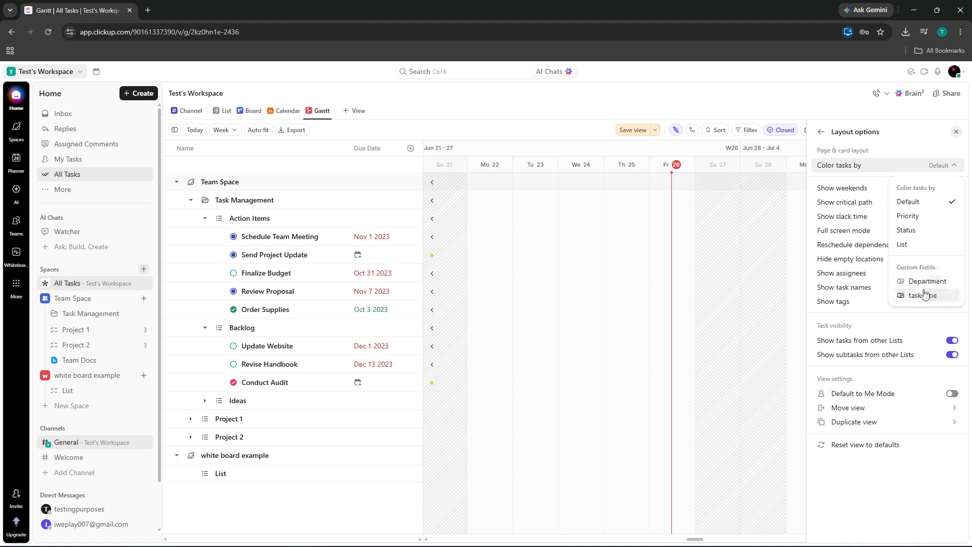
left_click(924, 217)
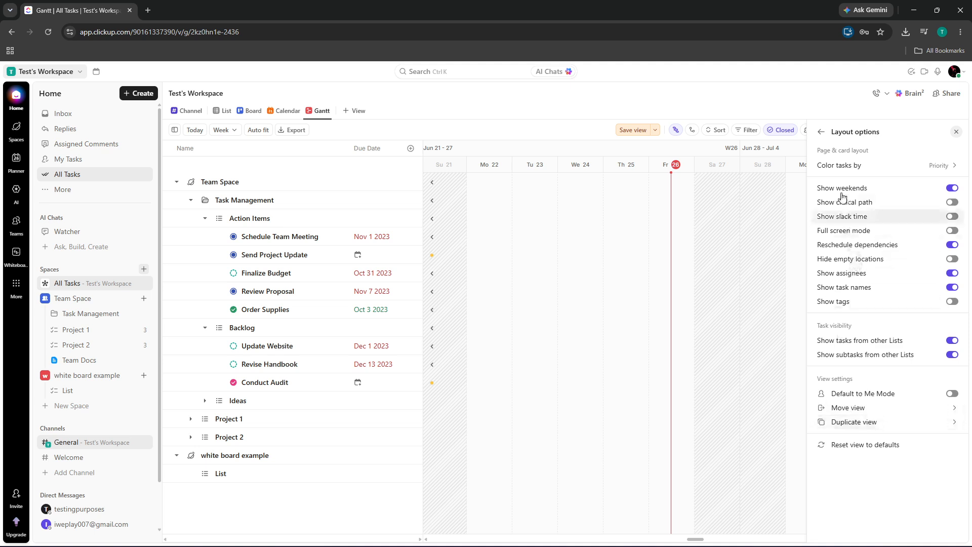
left_click(843, 165)
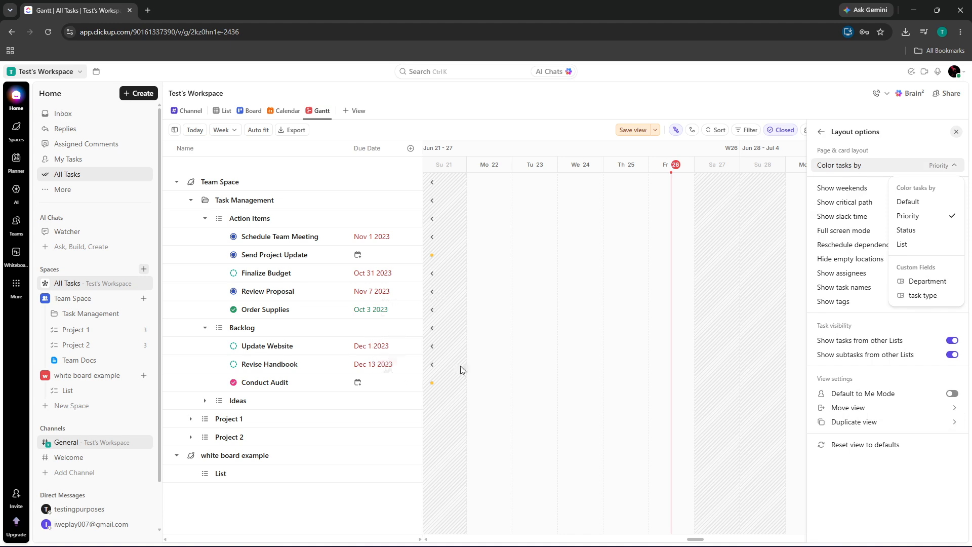
left_click(875, 483)
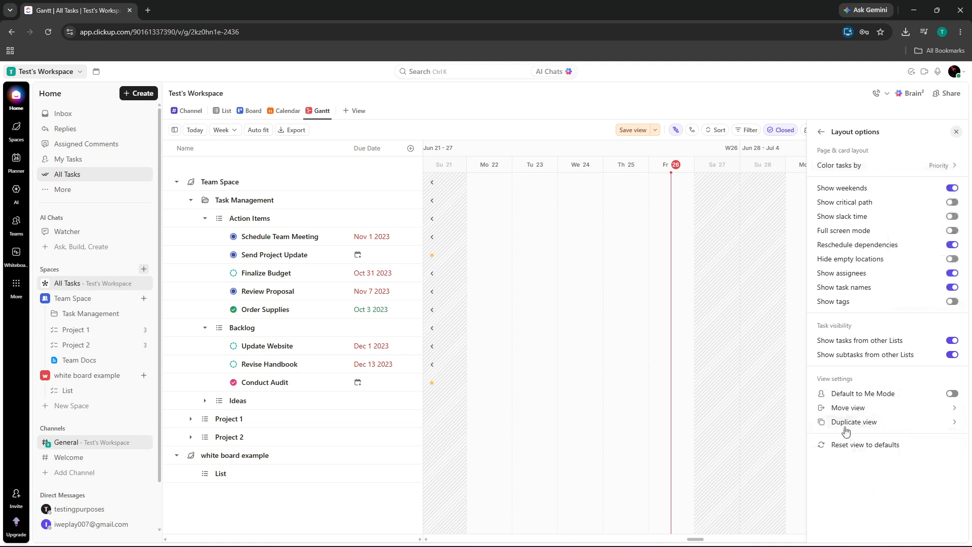
left_click(821, 132)
left_click(957, 131)
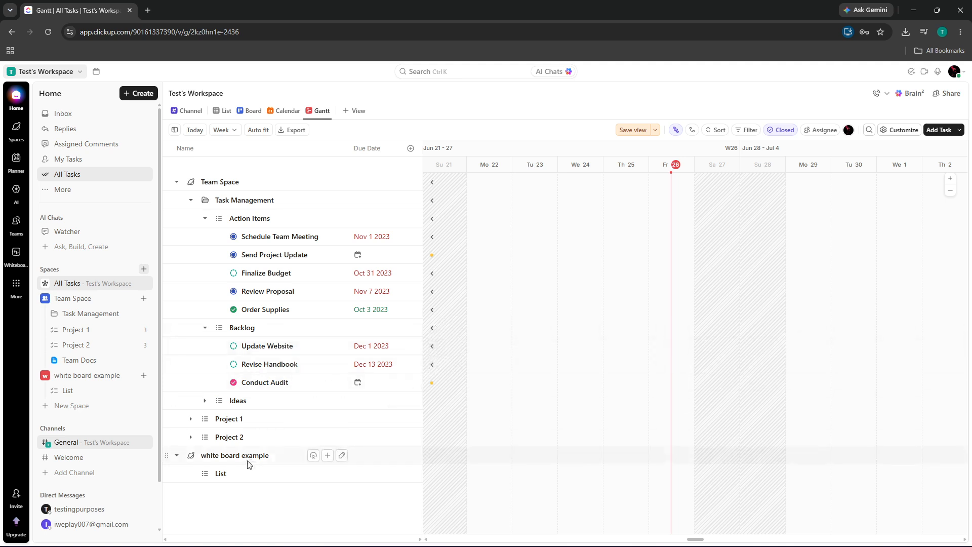
Step: Expand the Ideas list and Project 1 in the Gantt chart to list their tasks
left_click(204, 401)
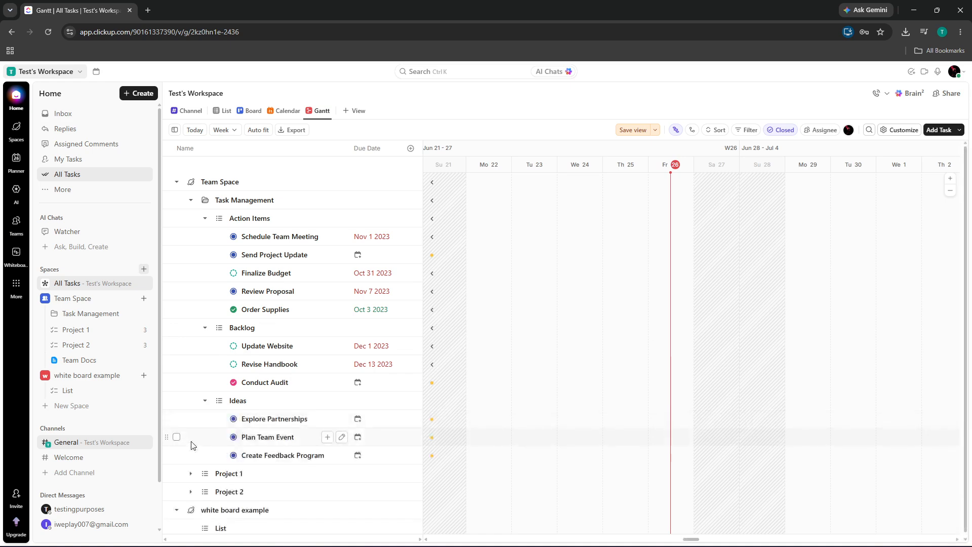
left_click(191, 470)
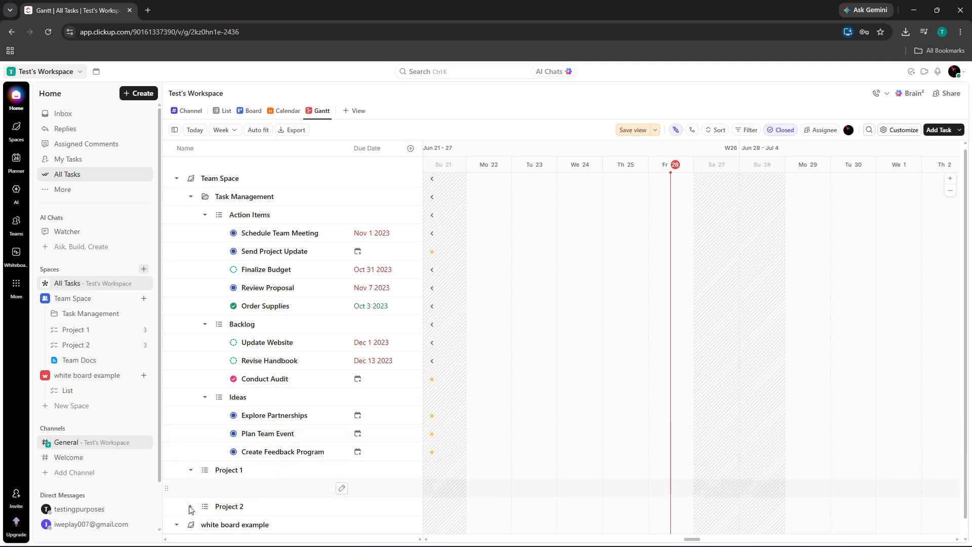
scroll(418, 445, "down", 2)
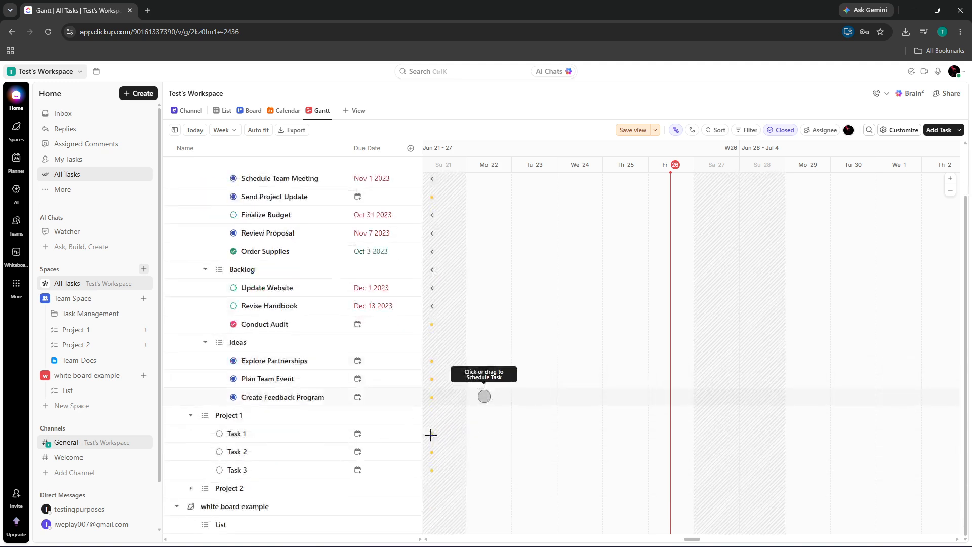
scroll(375, 407, "up", 2)
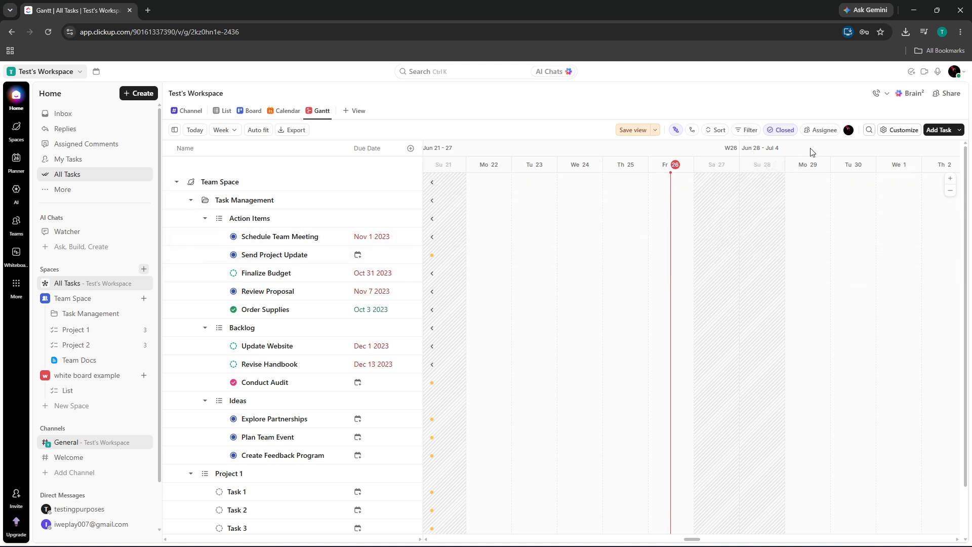
Step: Jump the timeline to Team Space's scheduled dates and examine the task bars from early October to early November 2023
left_click(430, 183)
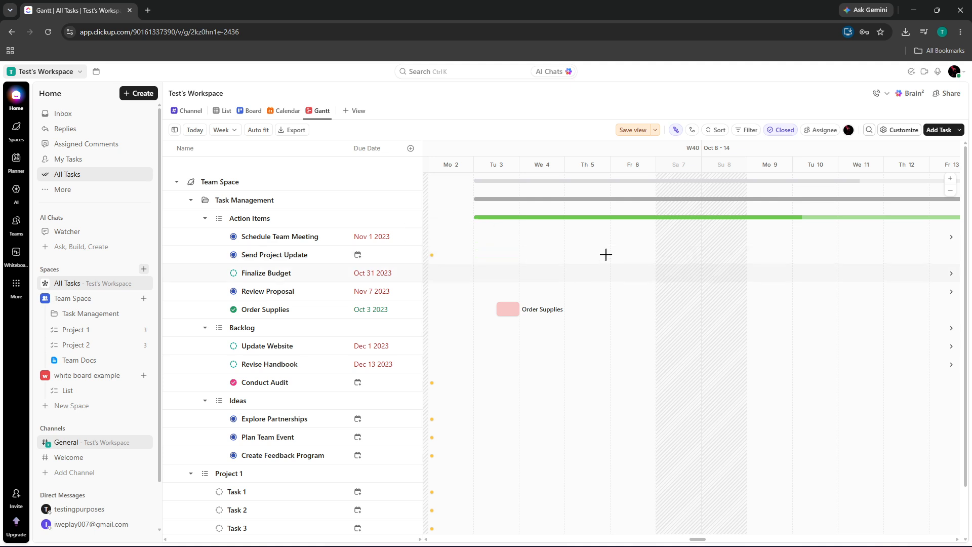
scroll(691, 263, "down", 2)
scroll(750, 290, "up", 2)
scroll(784, 290, "down", 1)
scroll(759, 268, "up", 1)
scroll(648, 272, "down", 1)
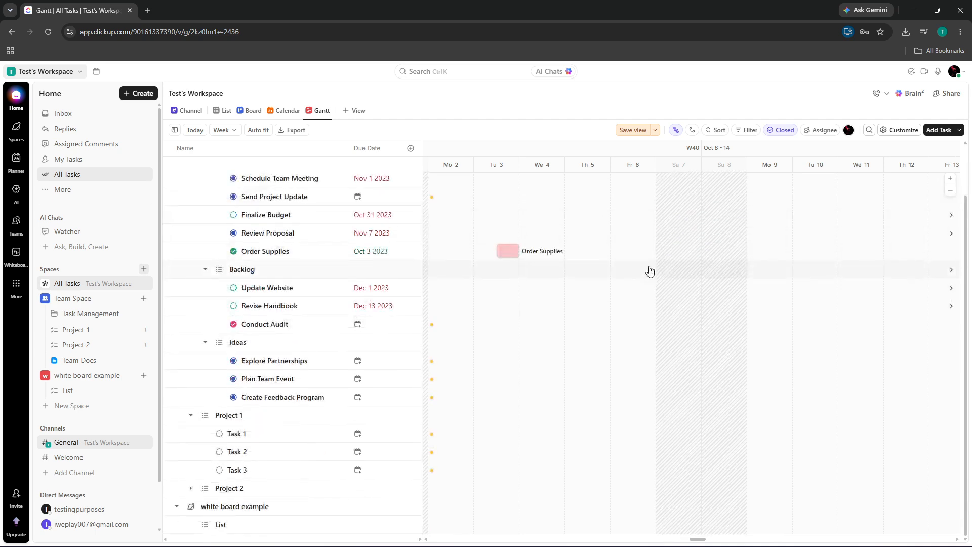
scroll(647, 275, "up", 1)
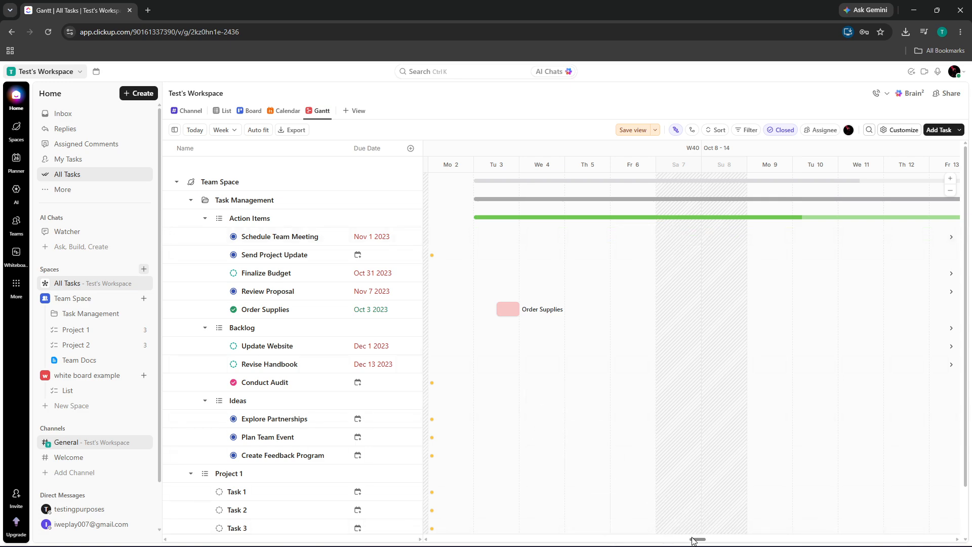
mouse_move(695, 538)
left_mouse_down()
mouse_move(561, 544)
mouse_move(732, 544)
left_mouse_up()
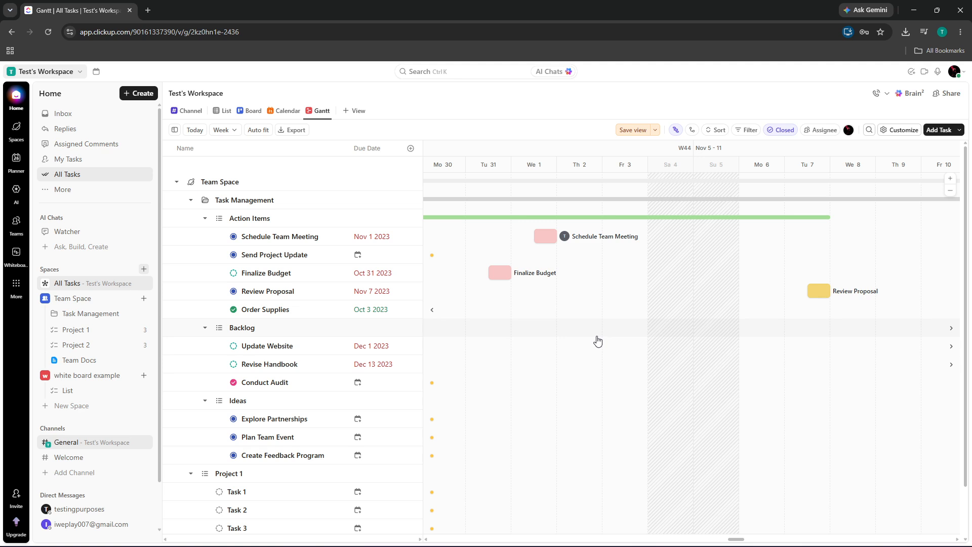
scroll(526, 328, "down", 2)
scroll(527, 330, "up", 2)
Step: Auto fit the Gantt timeline to the scheduled tasks and look over the resulting chart
left_click(255, 130)
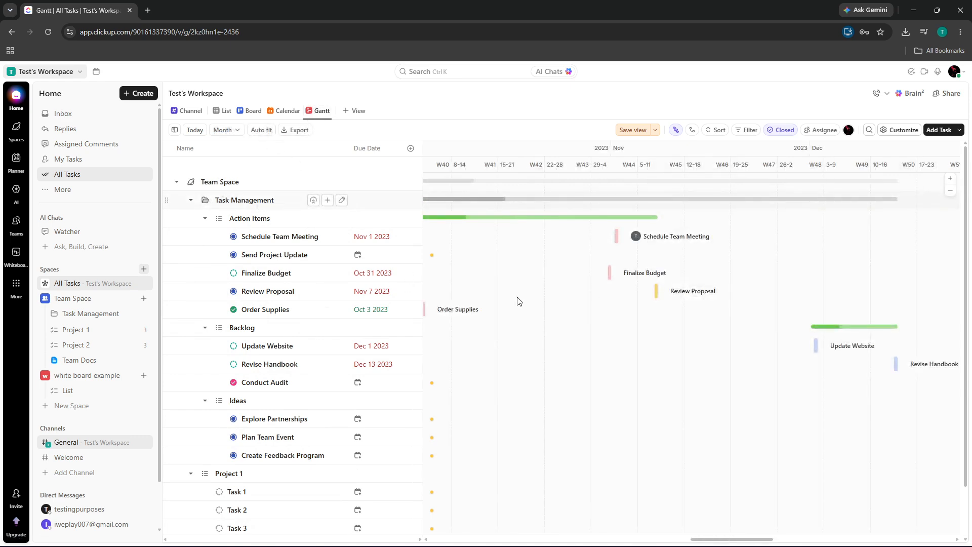
scroll(628, 335, "down", 1)
scroll(630, 336, "up", 1)
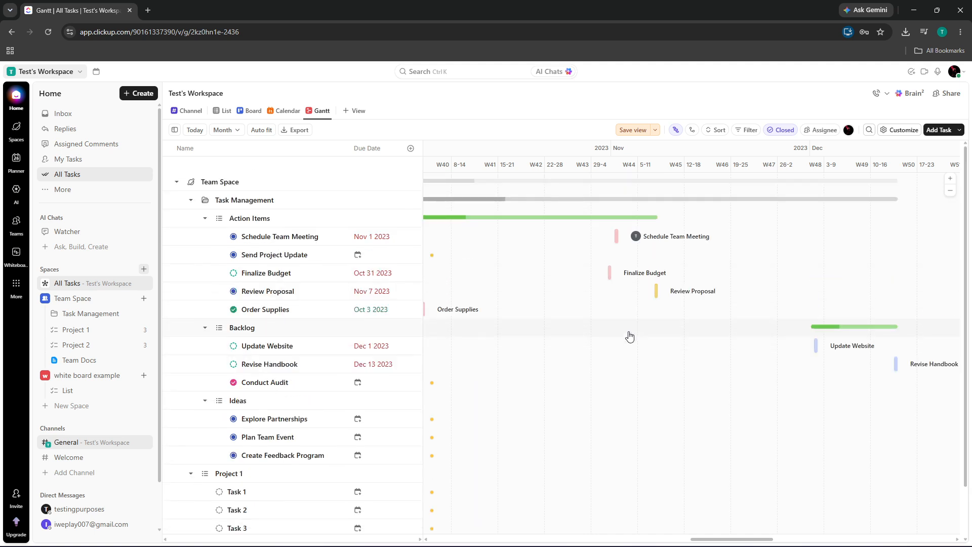